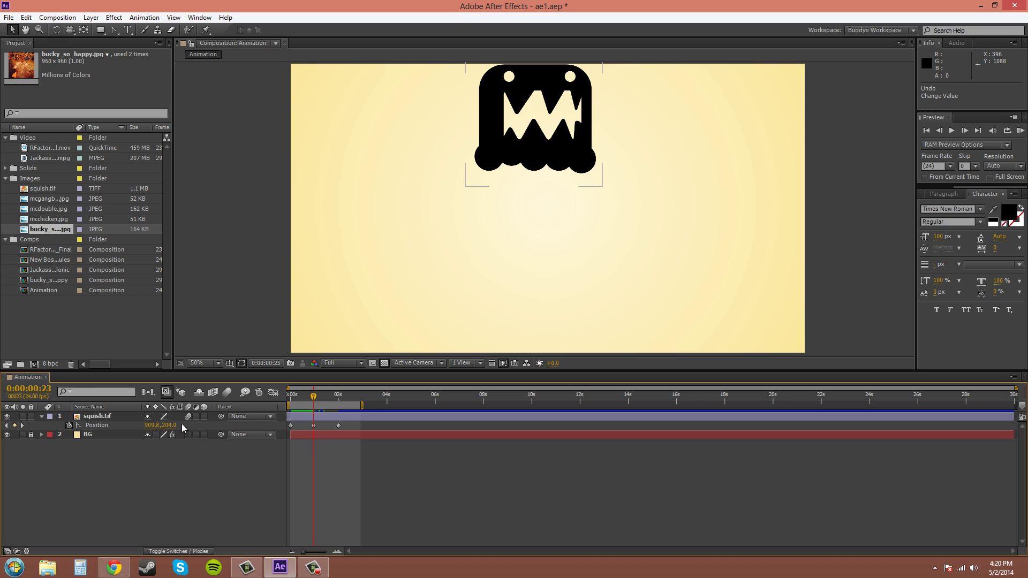
Step: Select the squish.tif layer and step between its Position keyframes with J and K
left_click(102, 417)
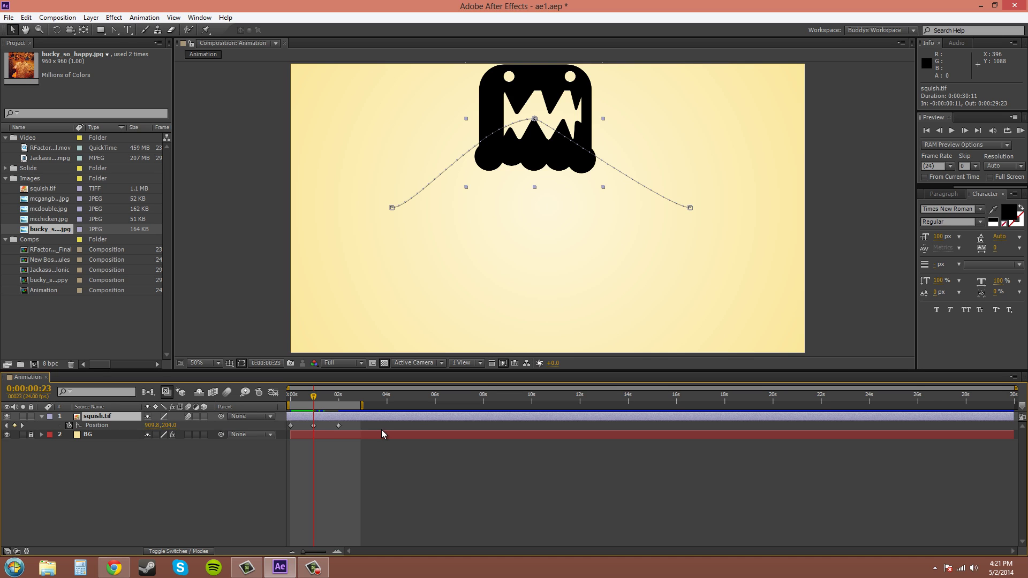
key("k")
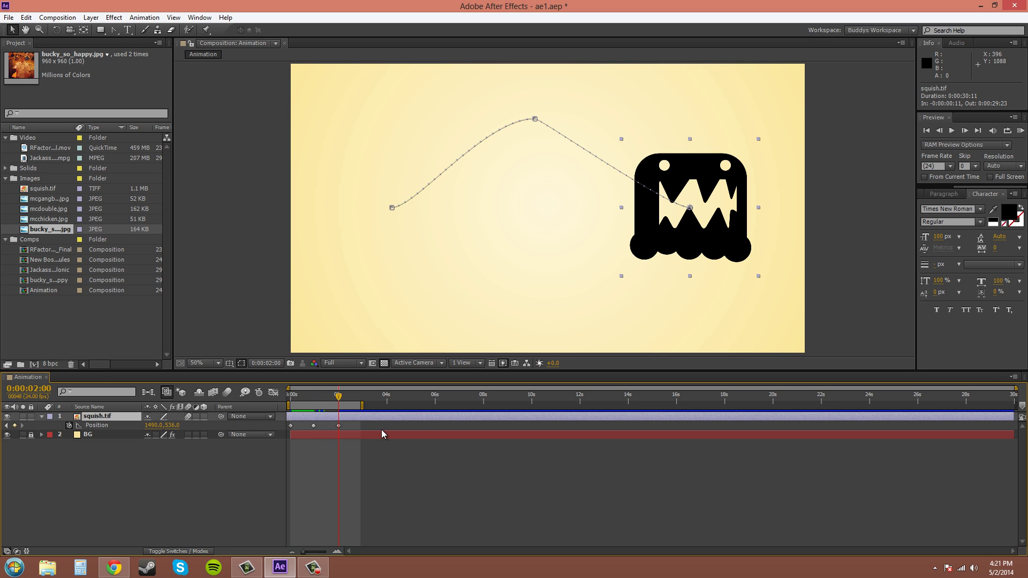
key("j")
key("j")
key("k")
key("k")
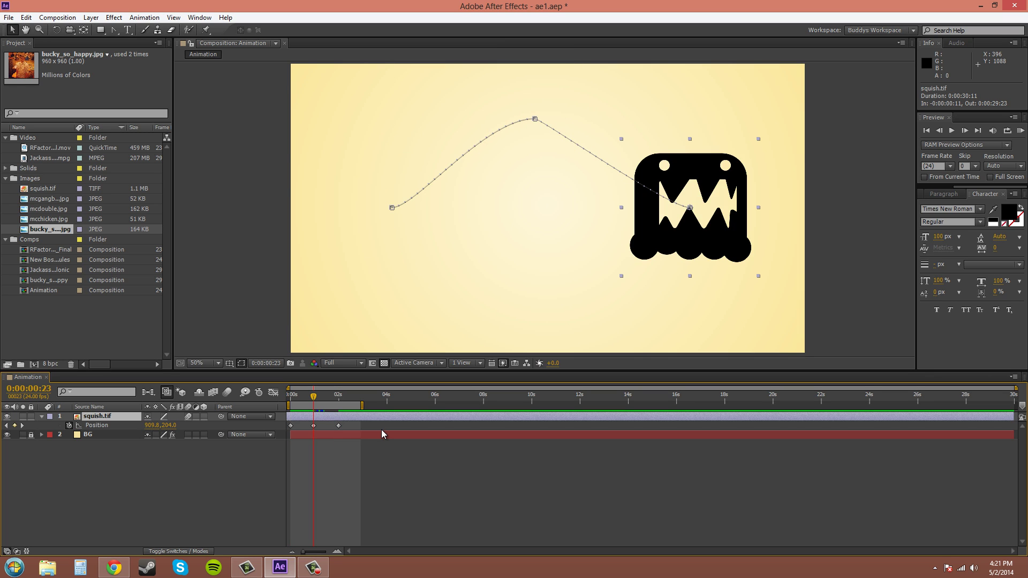
key("j")
key("j")
key("j")
key("k")
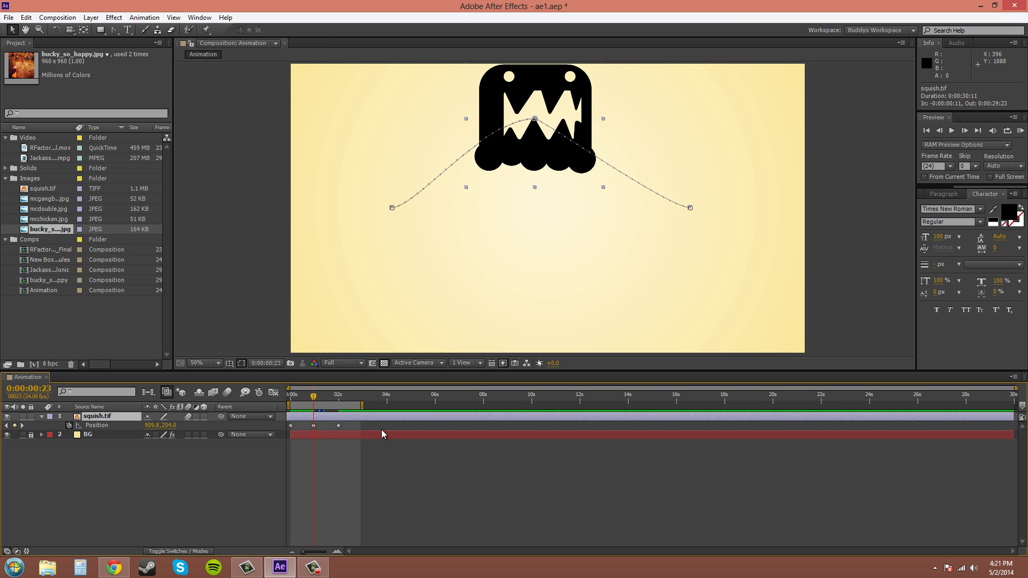
key("k")
key("j")
key("j")
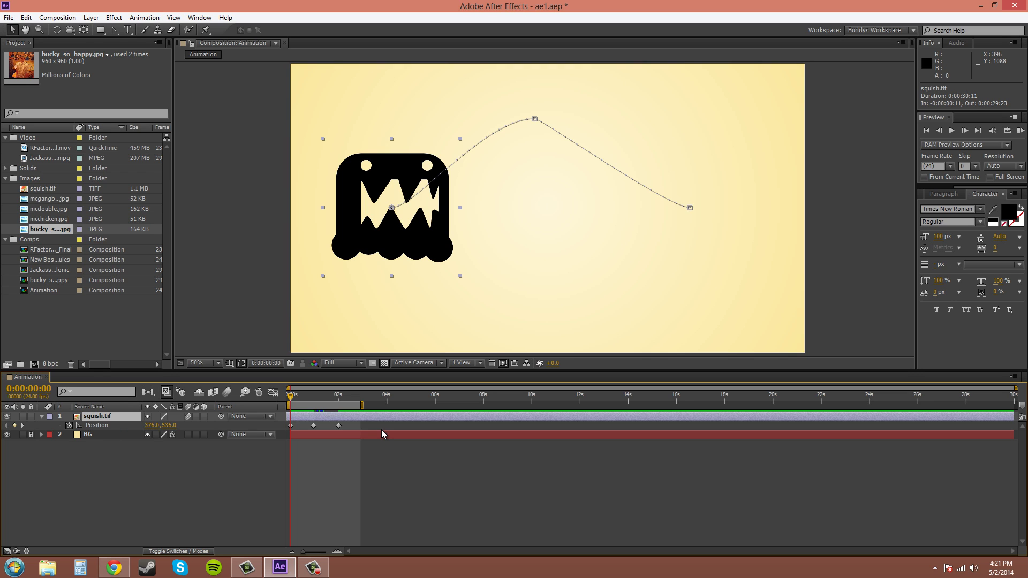
Step: Move along the path one frame and ten frames at a time, returning to the start
key("space")
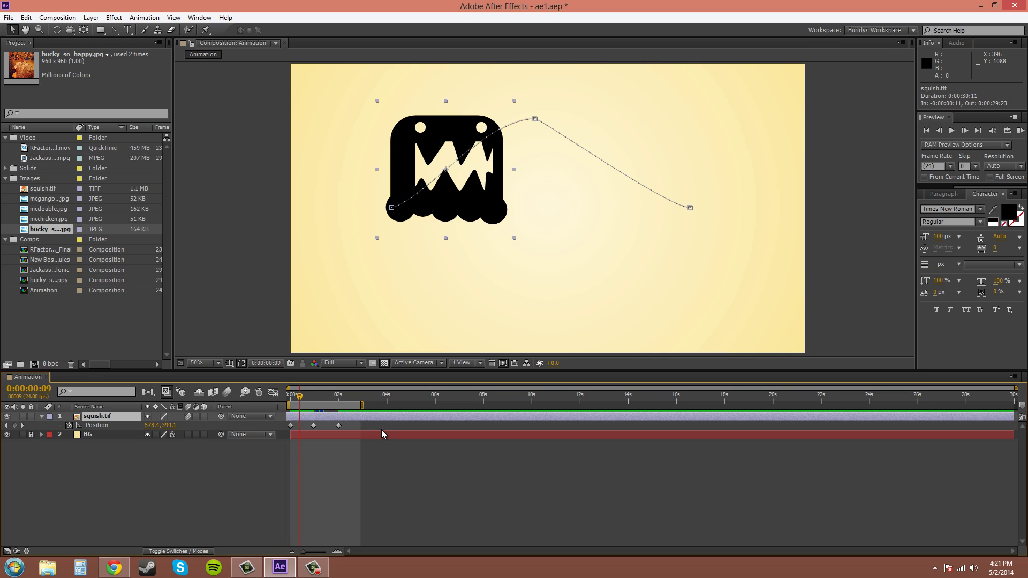
key("Page_Up")
key("Page_Up")
key("Page_Up")
key("Page_Up")
key("Page_Up")
key("Page_Up")
key("Page_Up")
key("Page_Up")
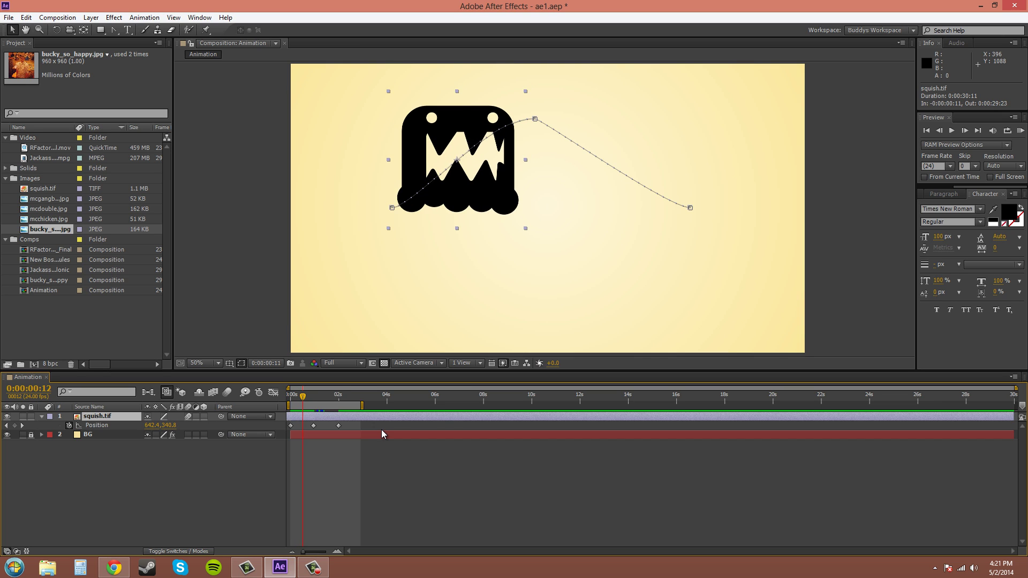
key("Page_Up")
key("Page_Up")
key("Page_Up")
key("Page_Up")
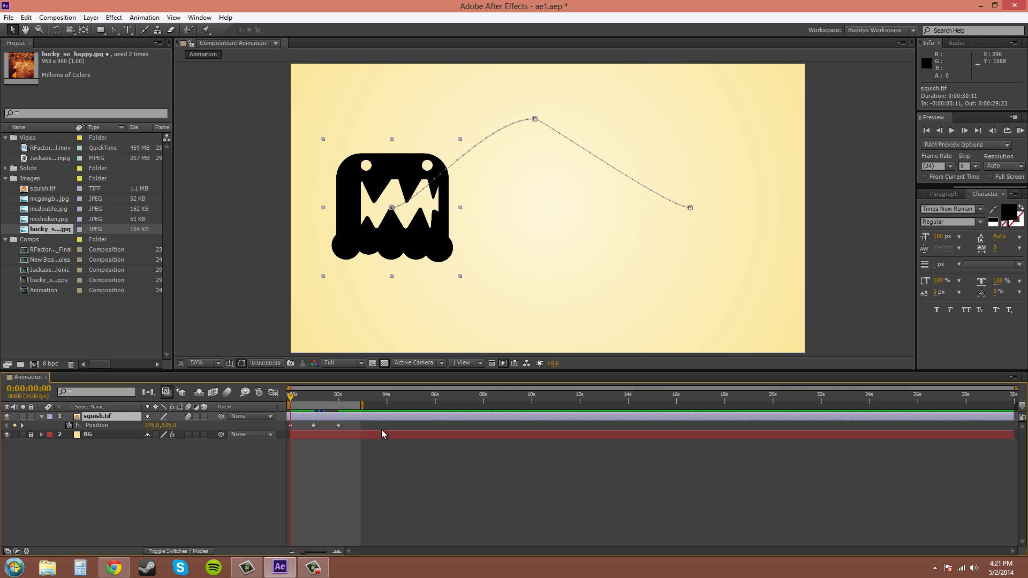
key("shift+Page_Down")
key("shift+Page_Down")
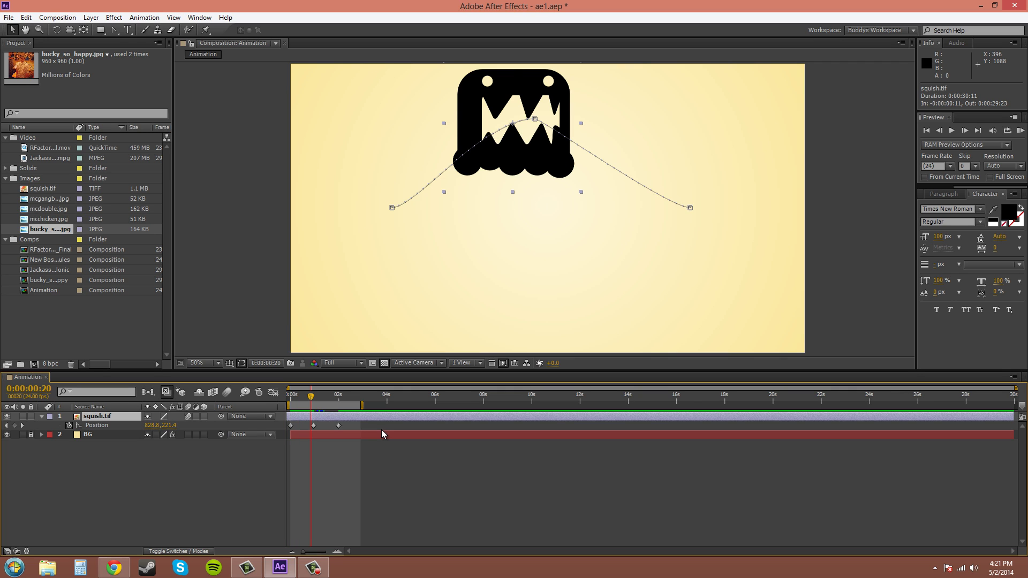
key("shift+Page_Up")
key("shift+Page_Up")
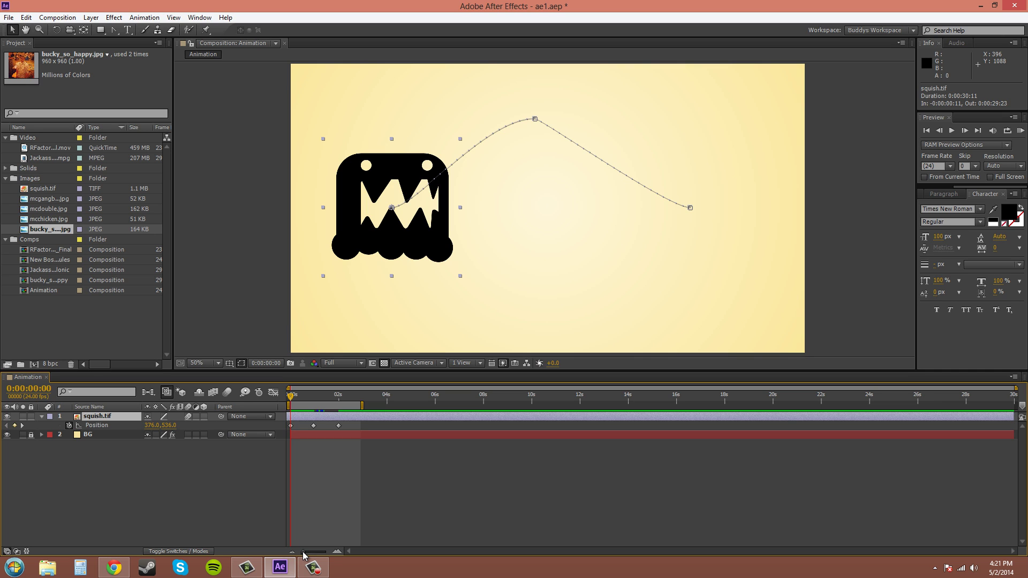
Step: Zoom the timeline in to spread the keyframes, preview the movement, then zoom out to 30 seconds
left_click_drag(305, 554, 333, 552)
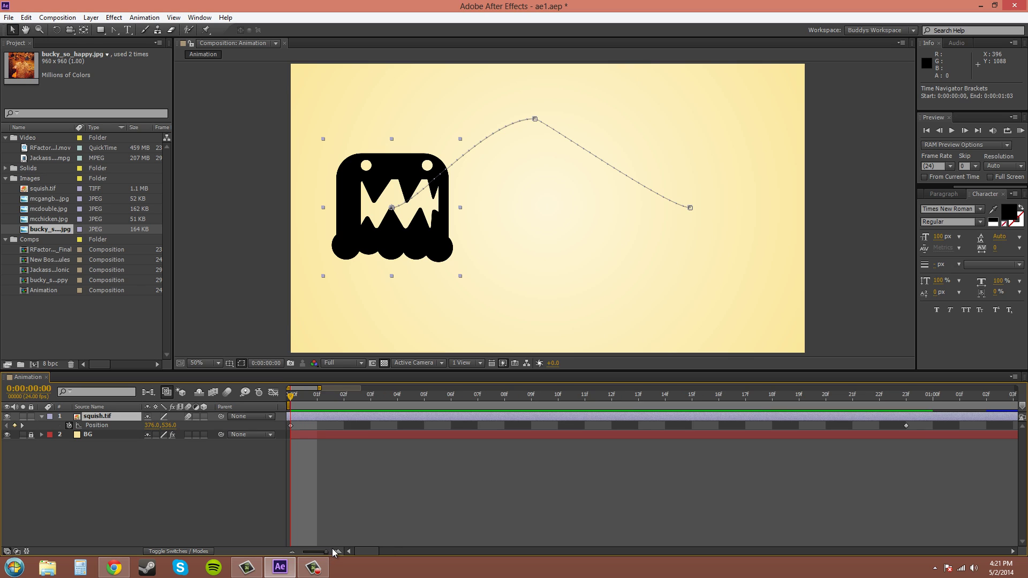
left_click(353, 473)
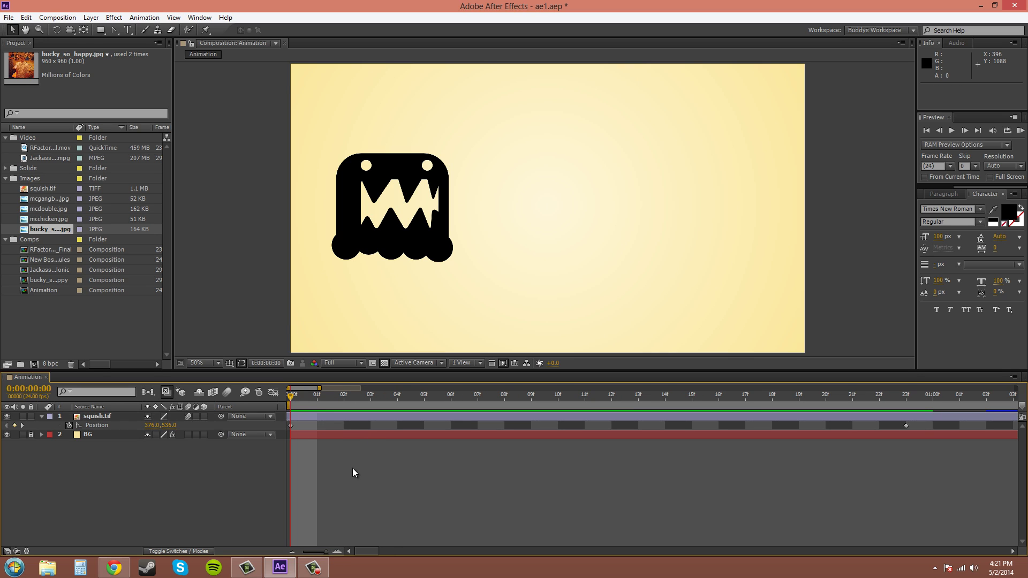
left_click_drag(295, 397, 264, 404)
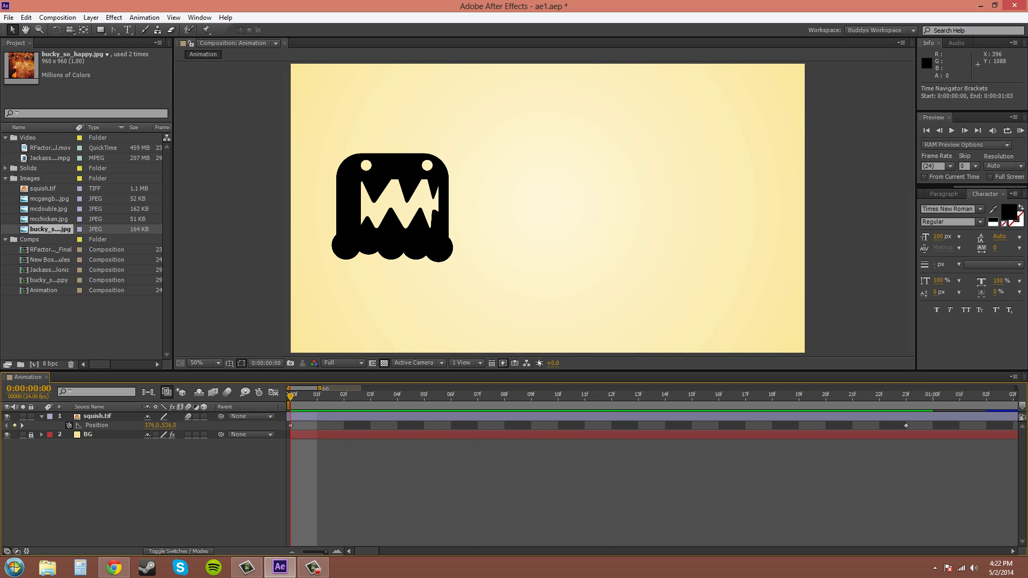
left_click_drag(320, 388, 415, 400)
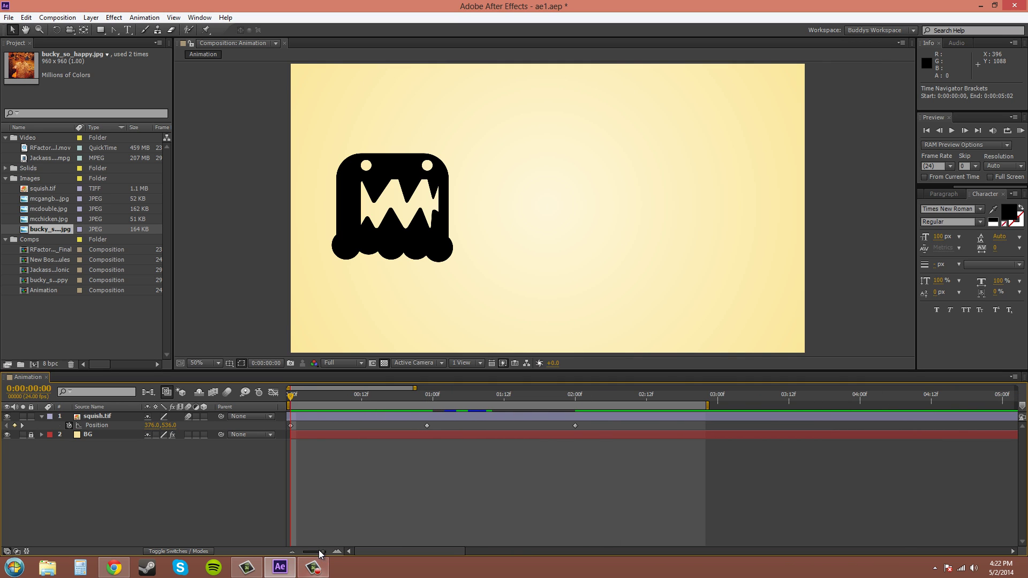
left_click_drag(319, 553, 327, 553)
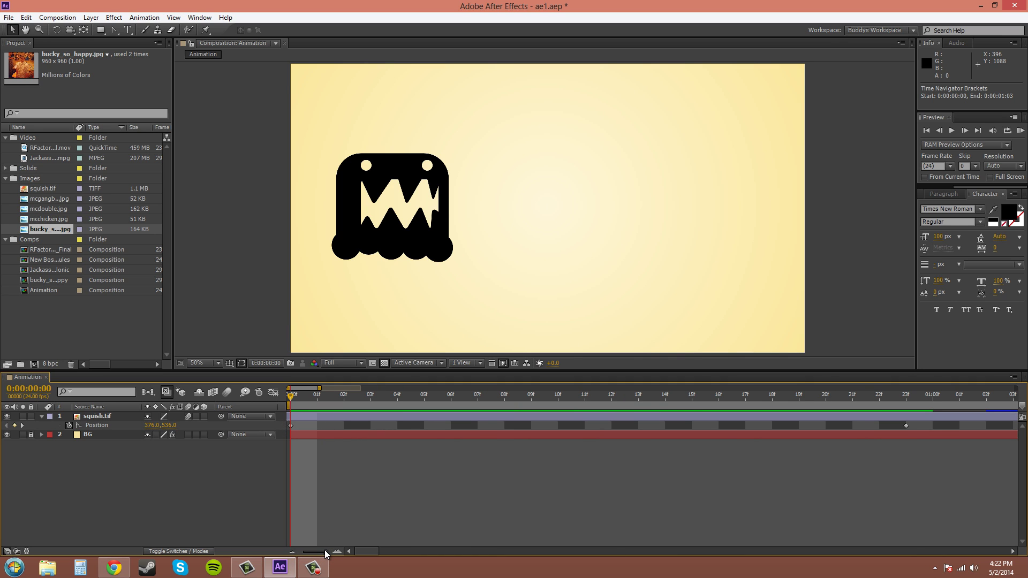
left_click_drag(326, 553, 300, 553)
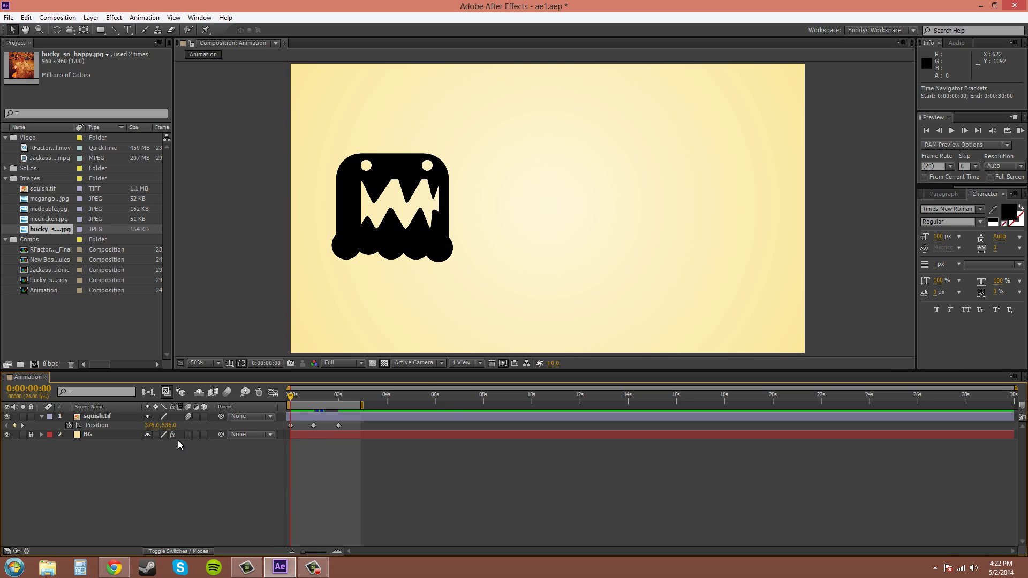
Step: Reselect squish.tif, reveal Position 376.0,536.0 inside the Transform group, and scrub along the path
left_click(48, 421)
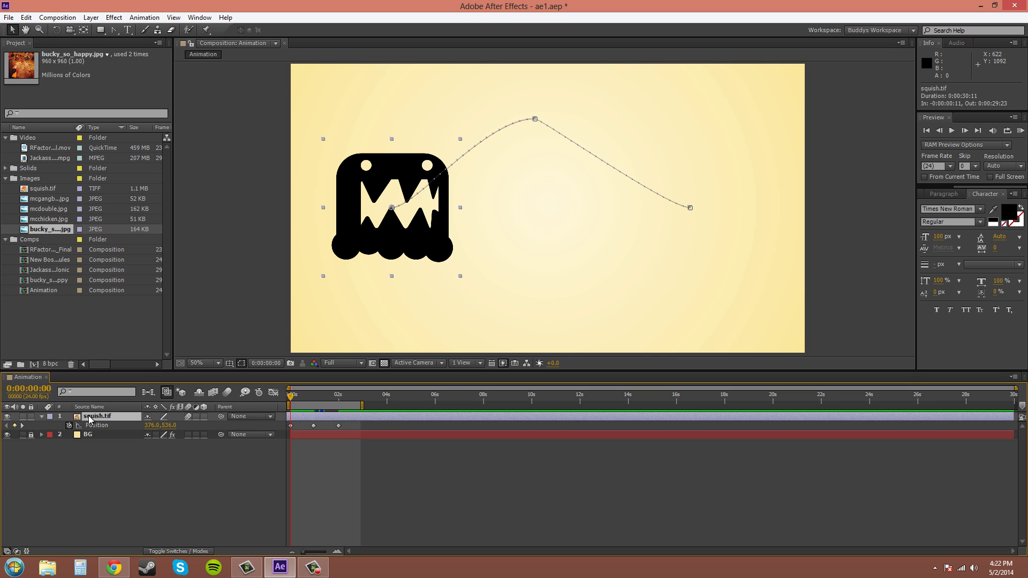
left_click(42, 417)
left_click(88, 477)
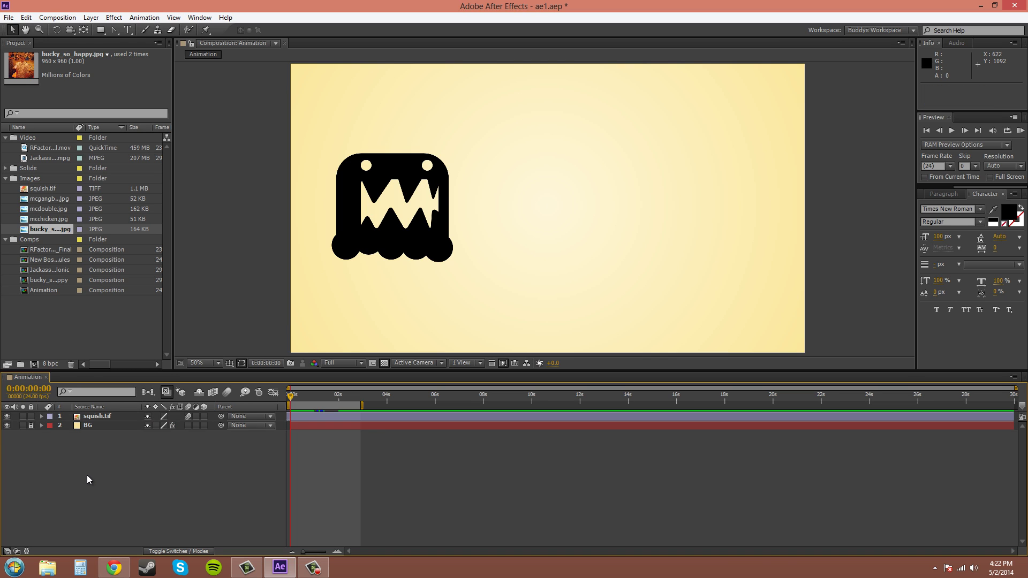
left_click(101, 416)
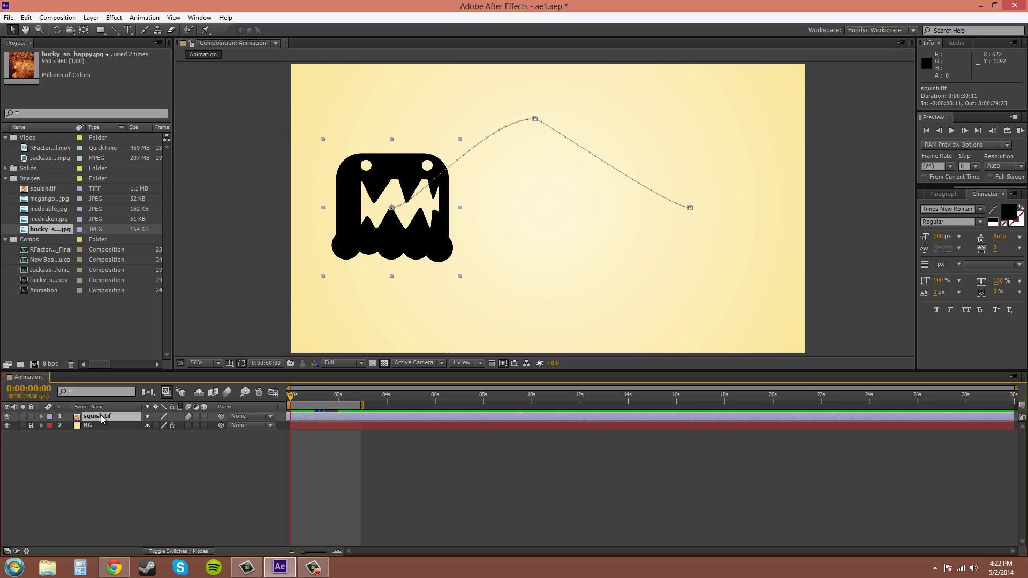
key("p")
key("u")
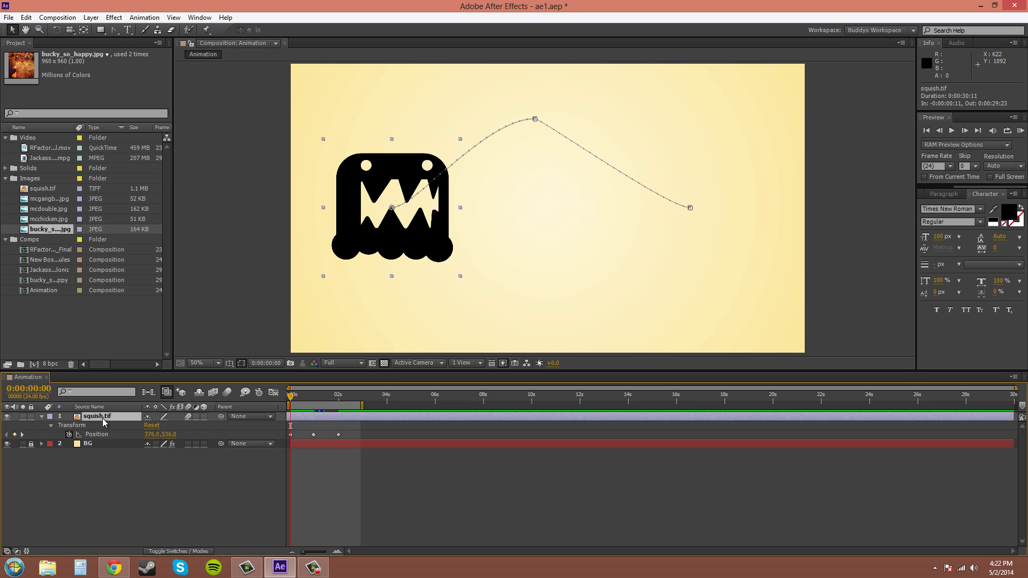
left_click(105, 481)
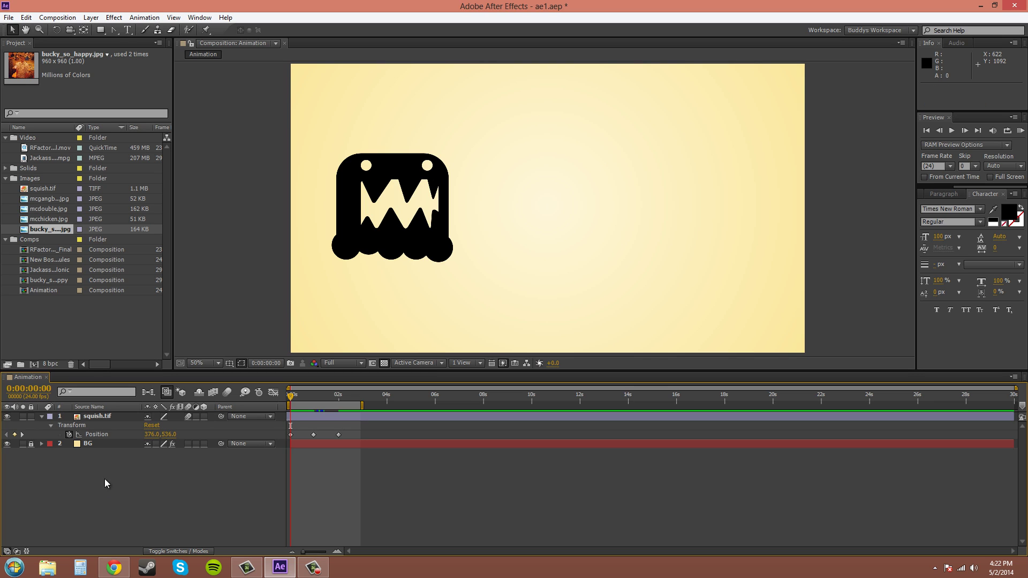
left_click(105, 423)
mouse_move(292, 398)
left_mouse_down()
mouse_move(348, 407)
mouse_move(284, 410)
left_mouse_up()
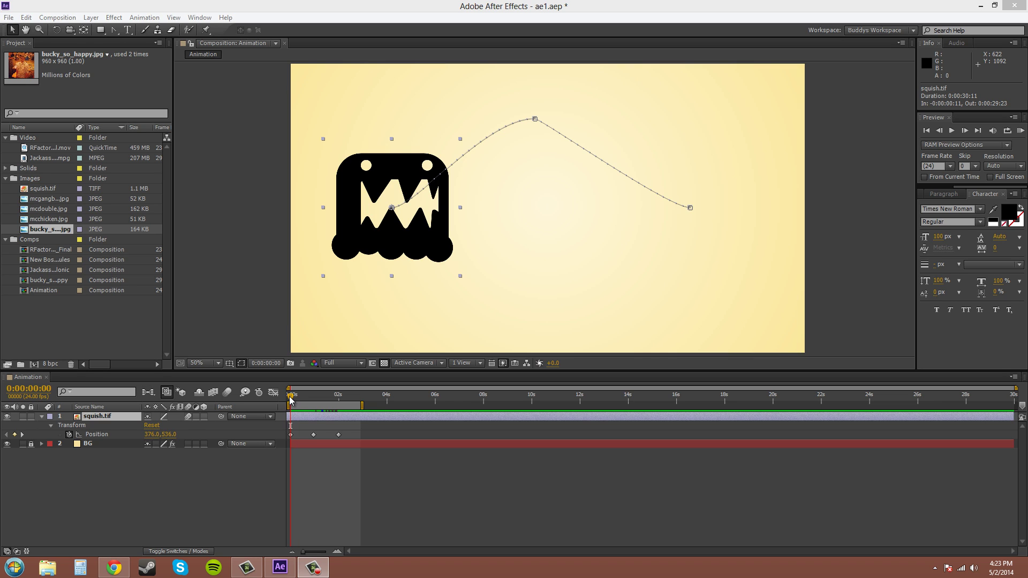
Step: Add a Position keyframe at frame 12 (642.4,340.8) and check it with the keyframe navigation arrows
left_click_drag(293, 399, 304, 401)
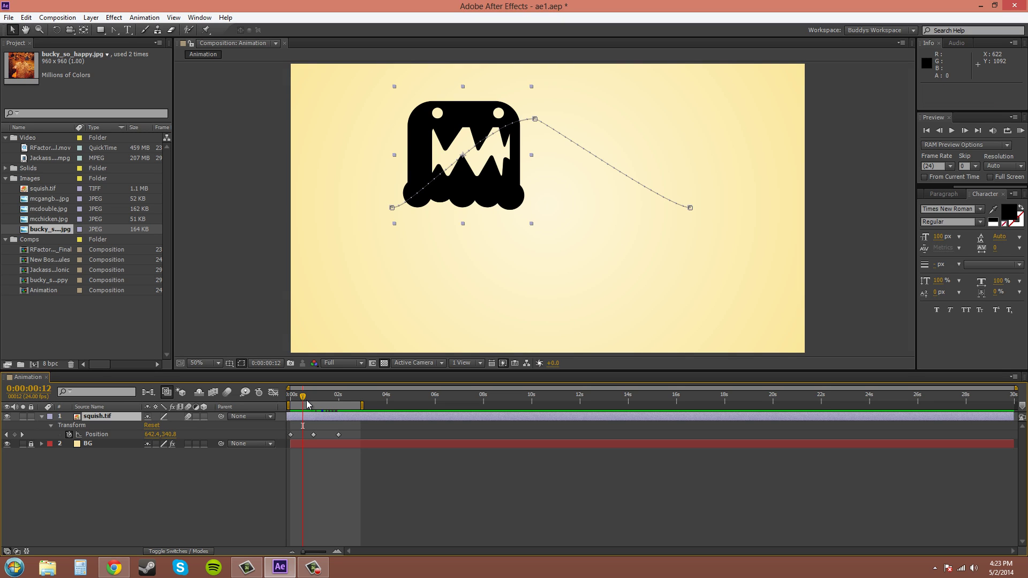
left_click(15, 435)
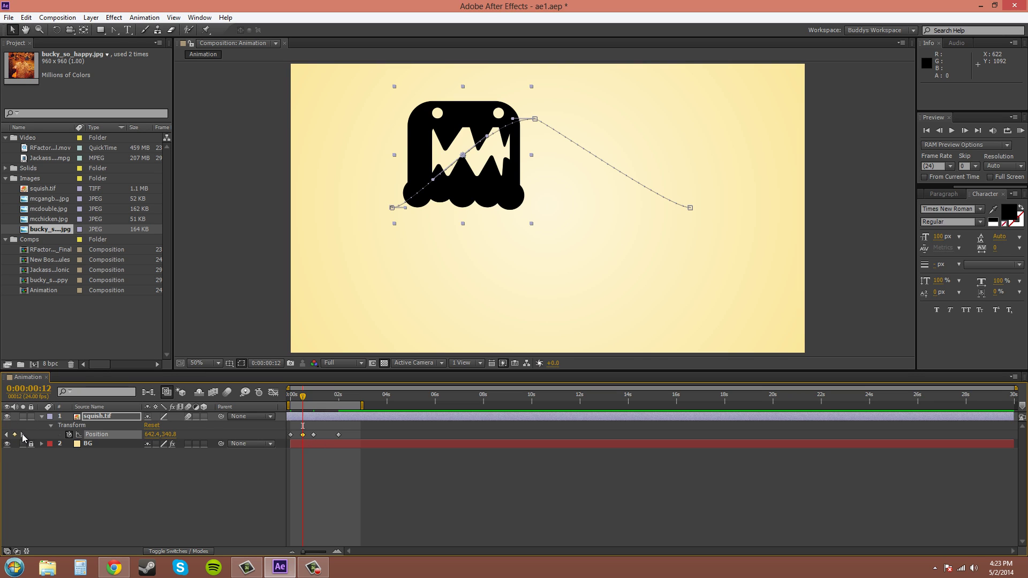
left_click(22, 435)
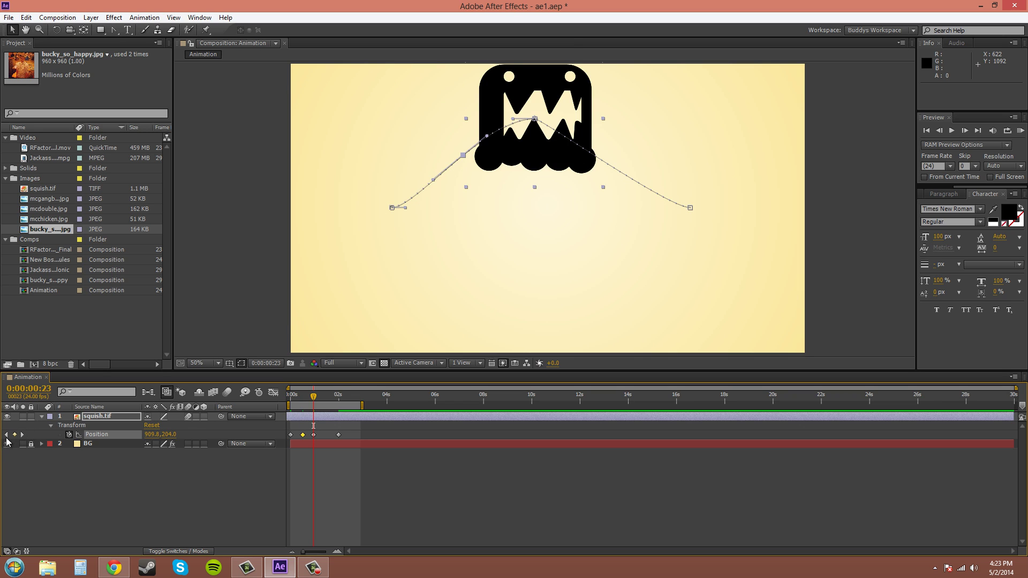
left_click(6, 435)
left_click(6, 435)
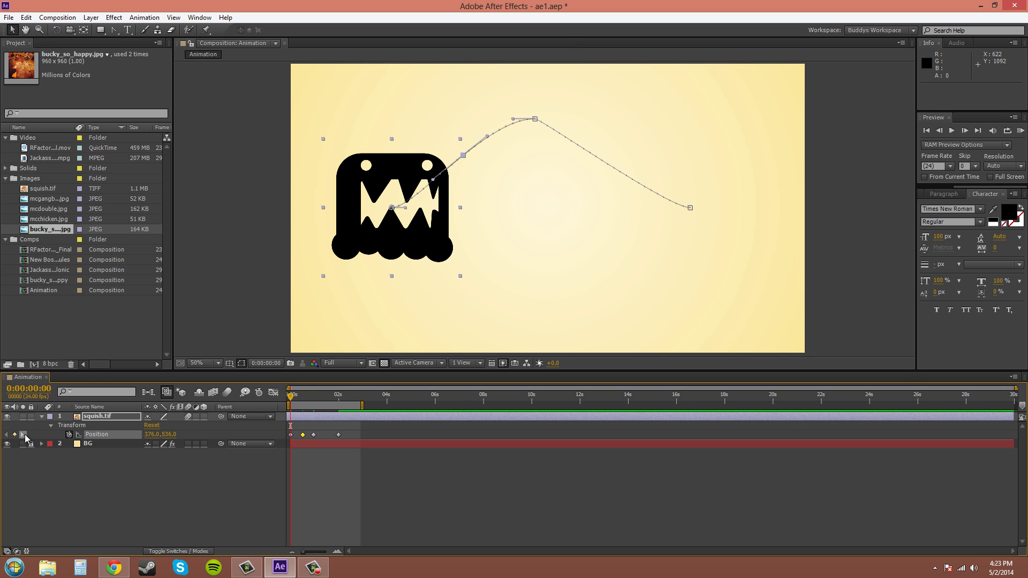
left_click(22, 435)
left_click(21, 435)
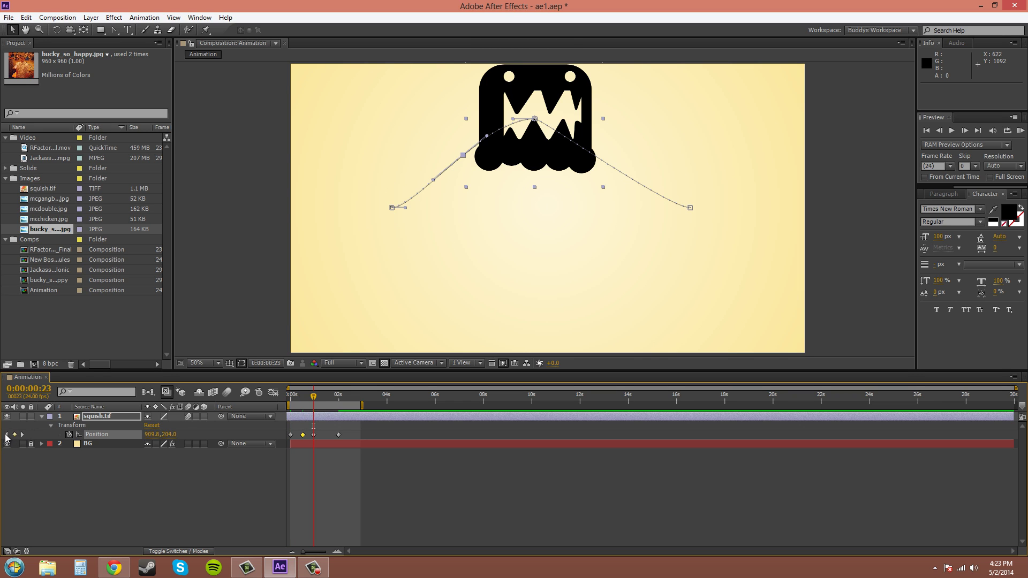
left_click(7, 435)
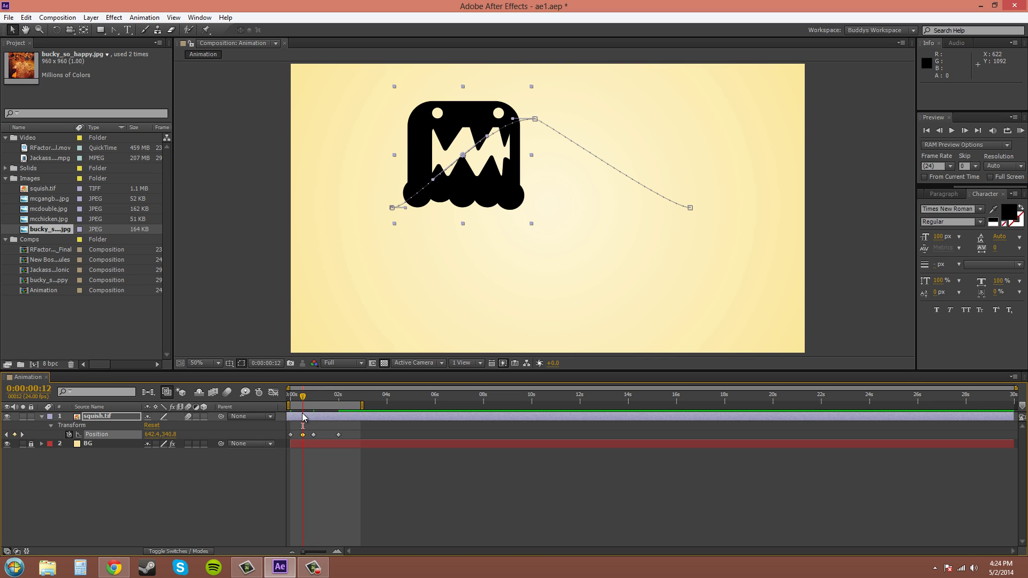
mouse_move(303, 399)
left_mouse_down()
mouse_move(292, 399)
mouse_move(336, 406)
mouse_move(291, 406)
left_mouse_up()
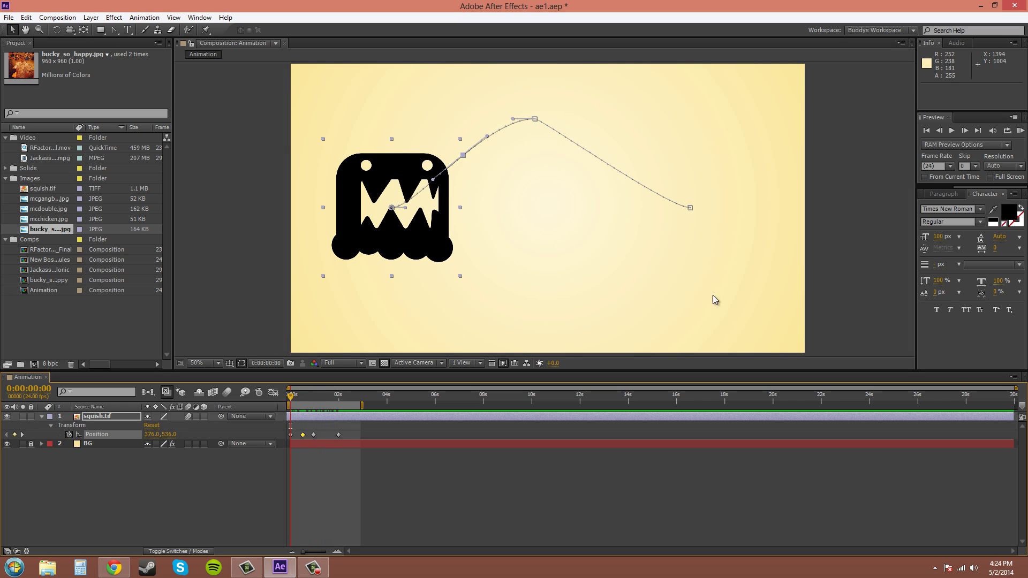
Step: With the Pen Tool, add a vertex on the motion path's descending right section
key("g")
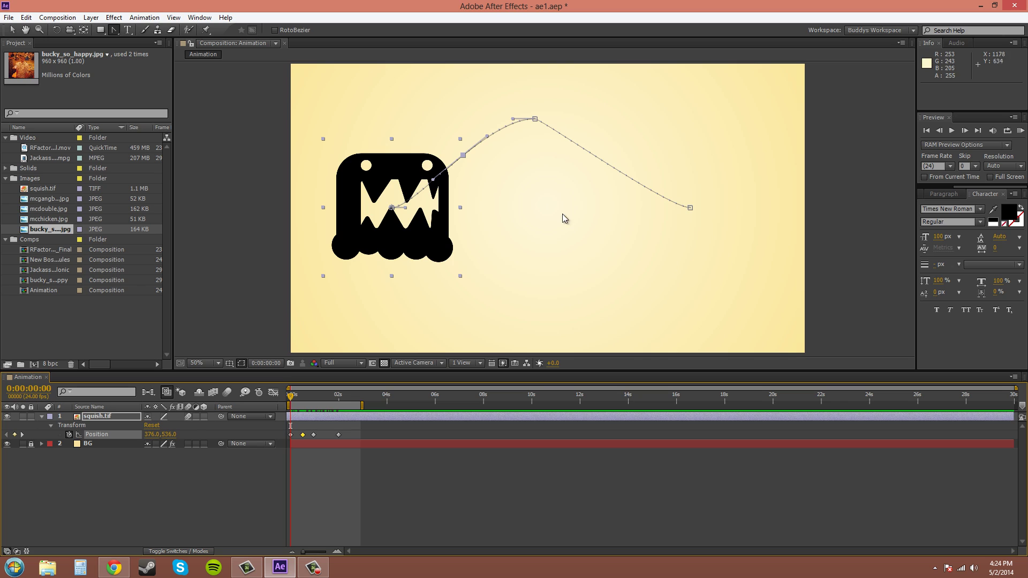
left_click(116, 32)
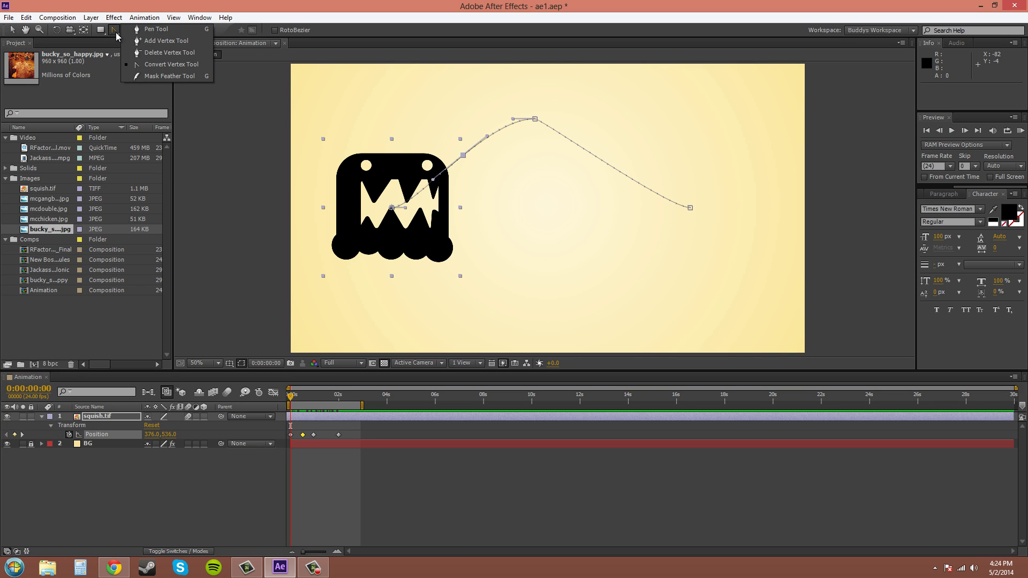
left_click(161, 35)
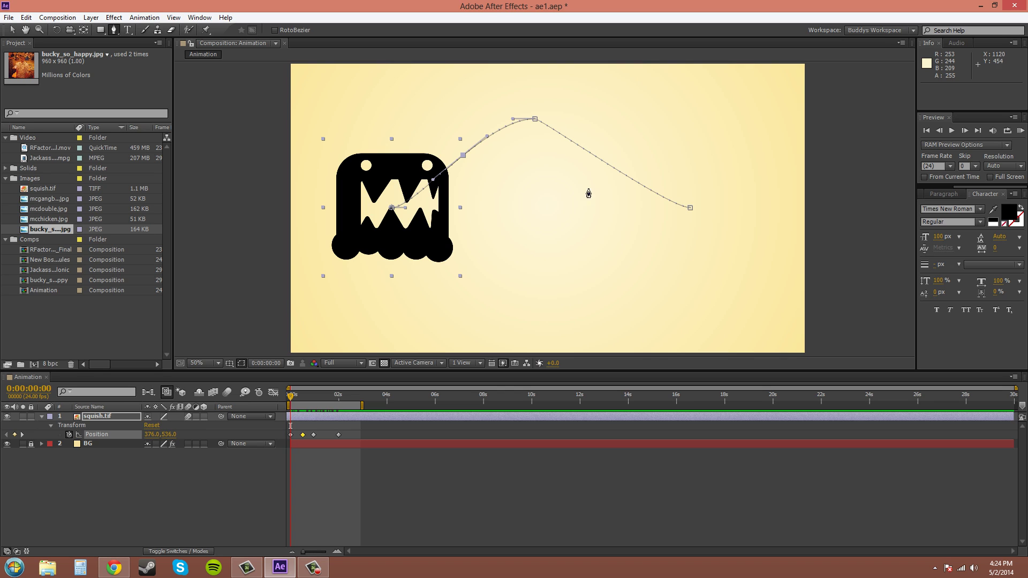
left_click(608, 165)
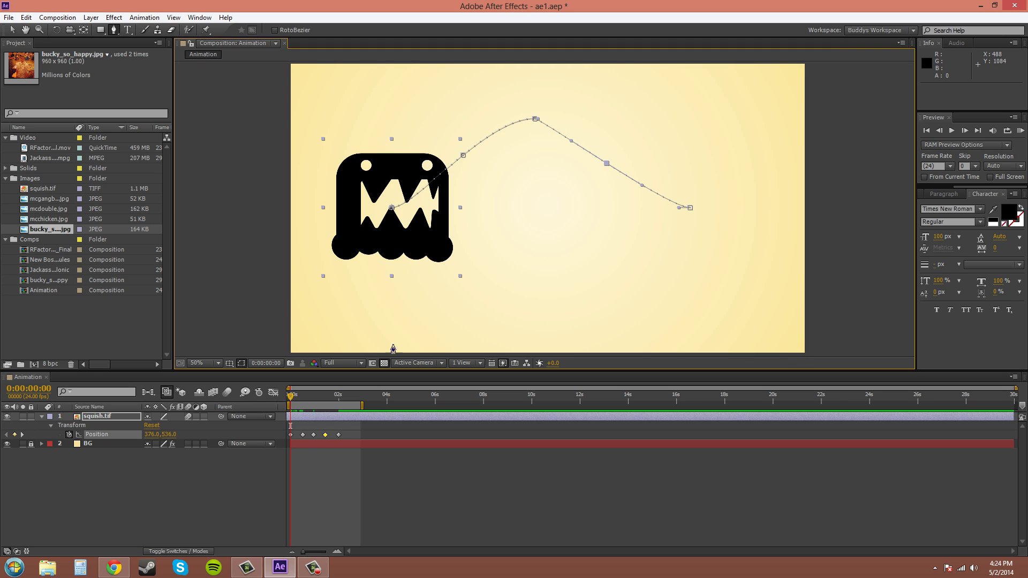